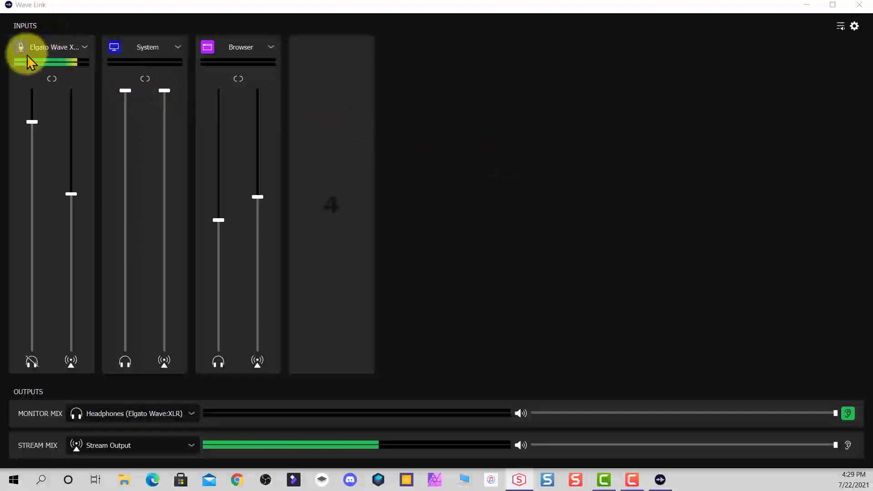
Remove the Browser and System inputs from the mixer channels.
{"action": "mouse_move", "coordinate": [332, 175]}
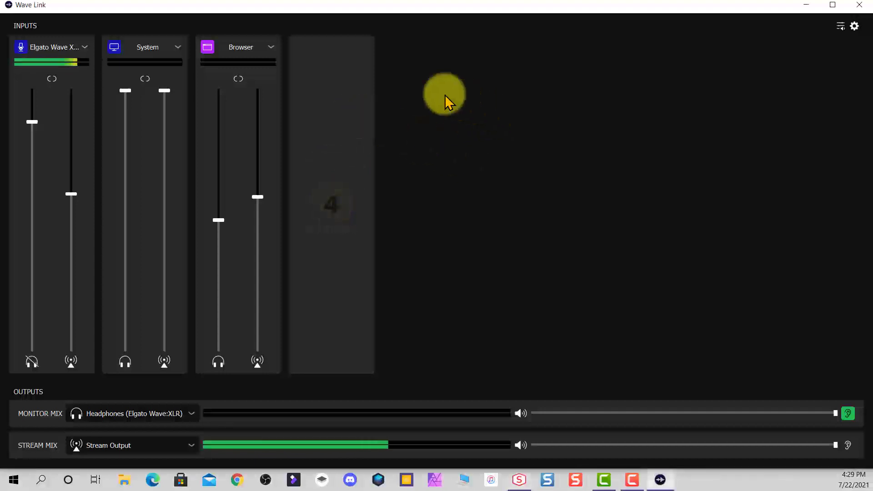
{"action": "left_click", "coordinate": [272, 48]}
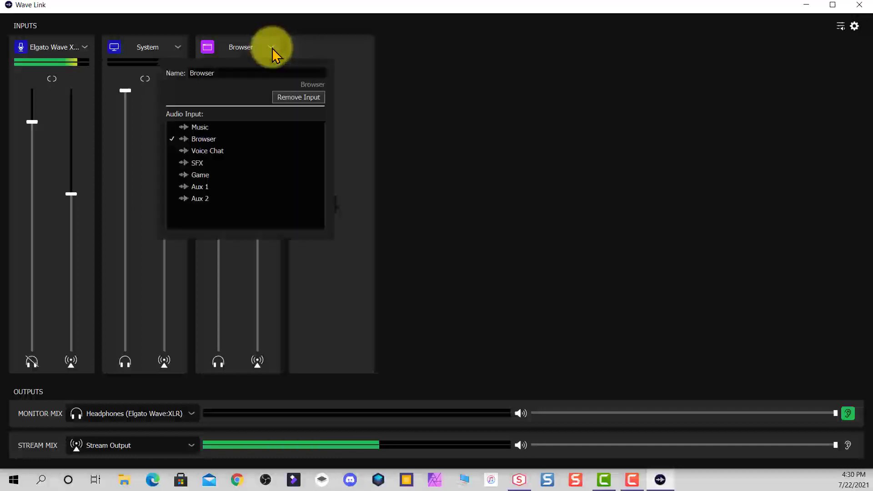
{"action": "left_click", "coordinate": [296, 98]}
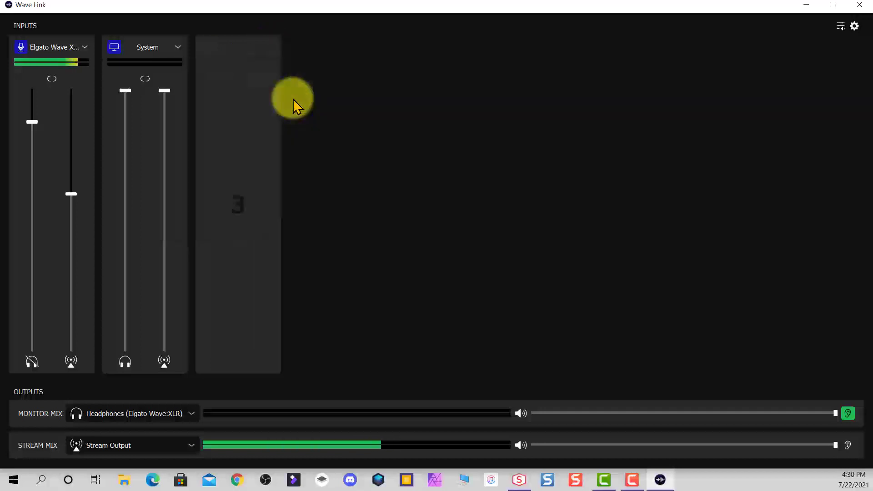
{"action": "left_click", "coordinate": [179, 47]}
{"action": "left_click", "coordinate": [204, 98]}
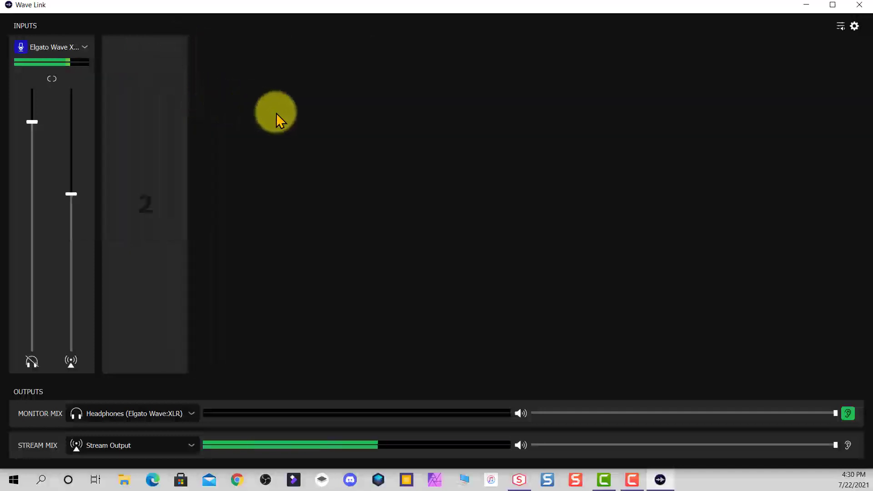
Open the Elgato Wave XLR input settings and review its sample rate options and input controls.
{"action": "left_click", "coordinate": [85, 48]}
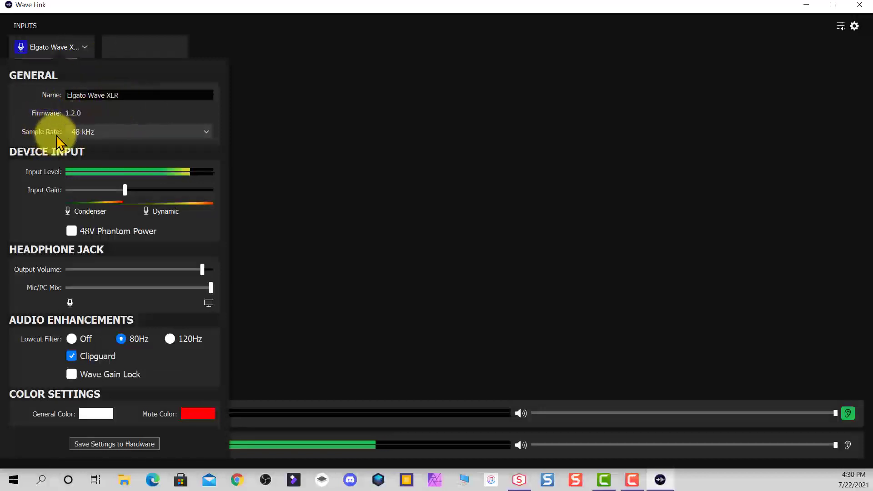
{"action": "left_click", "coordinate": [207, 132]}
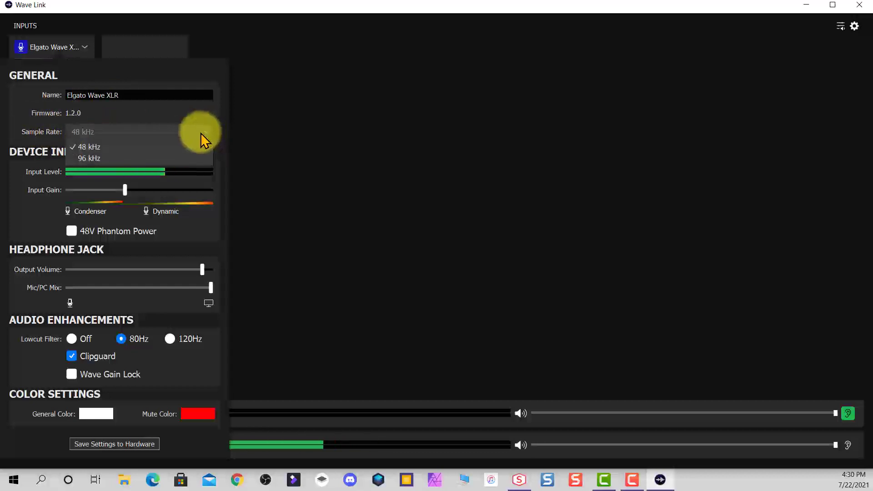
{"action": "left_click", "coordinate": [207, 133]}
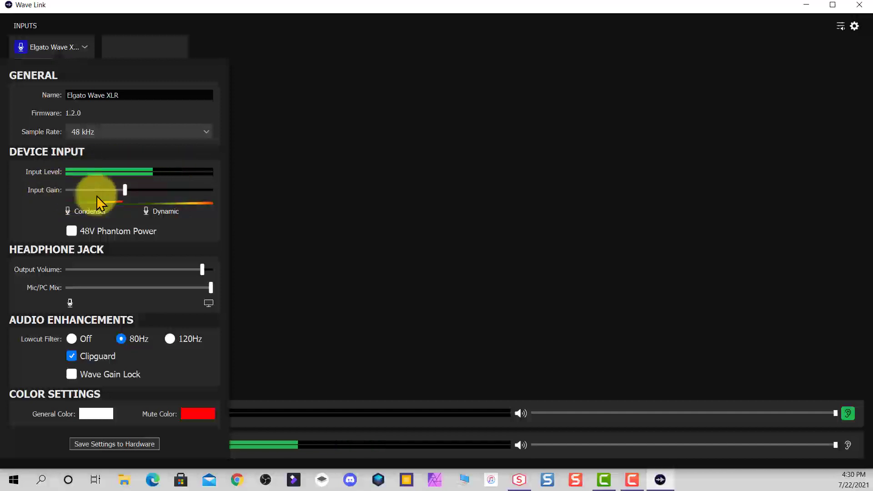
{"action": "mouse_move", "coordinate": [124, 192]}
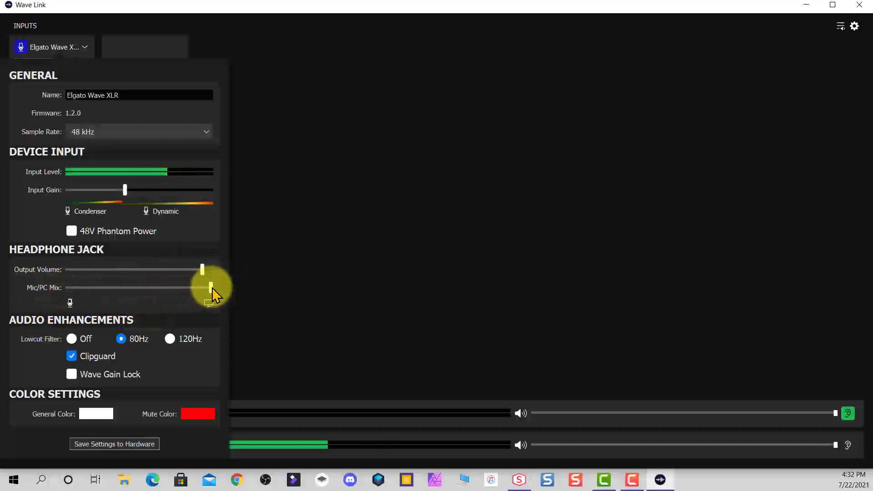
{"action": "mouse_move", "coordinate": [213, 291]}
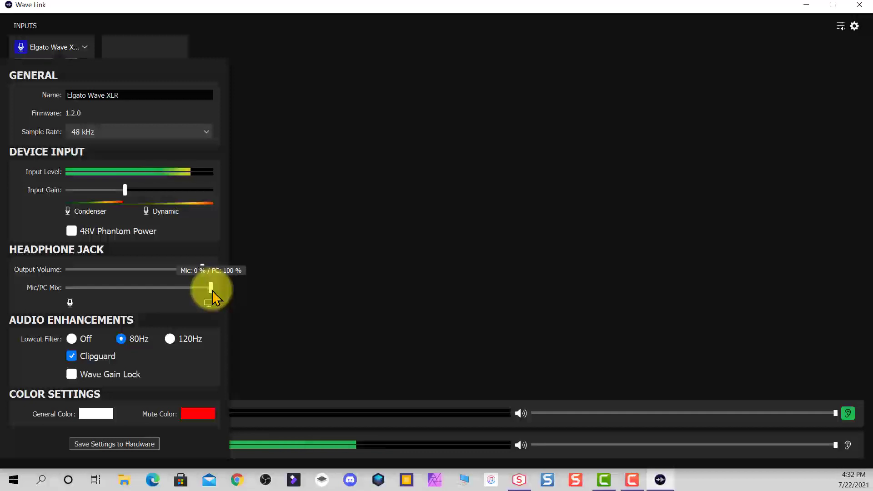
Enable Wave Gain Lock in the microphone's audio enhancements and close the settings panel.
{"action": "left_click", "coordinate": [71, 351]}
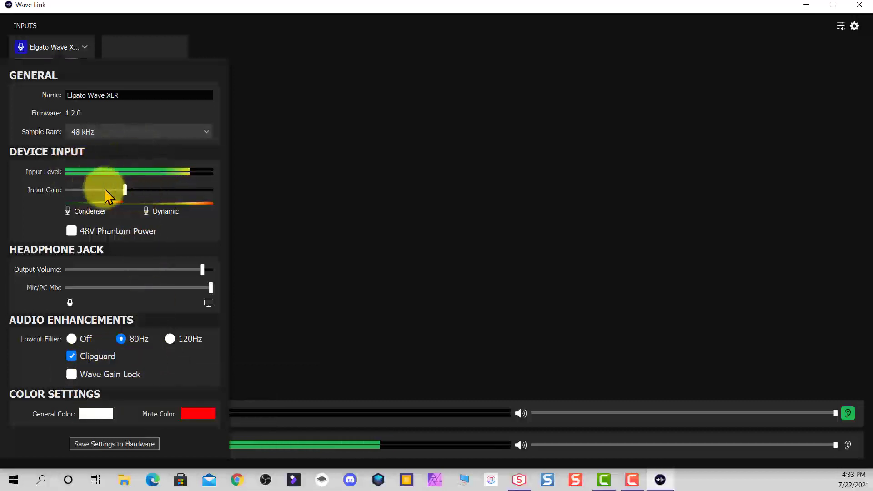
{"action": "left_click", "coordinate": [72, 375]}
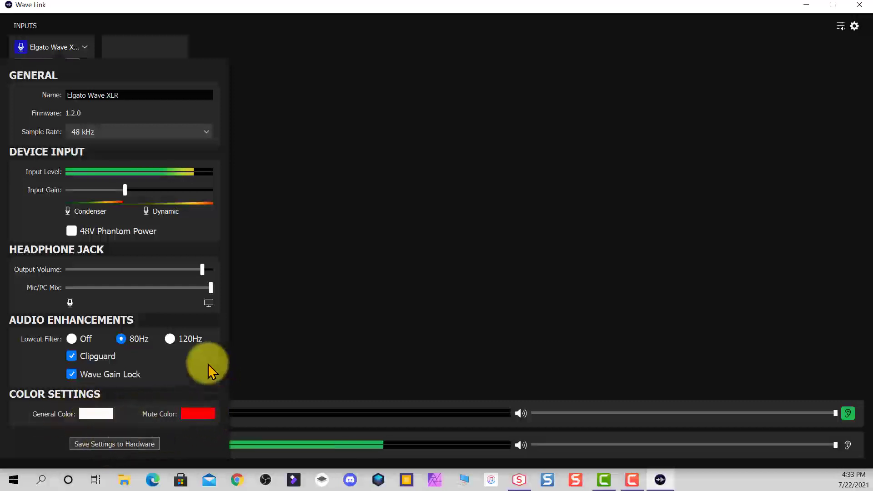
{"action": "left_click", "coordinate": [395, 275]}
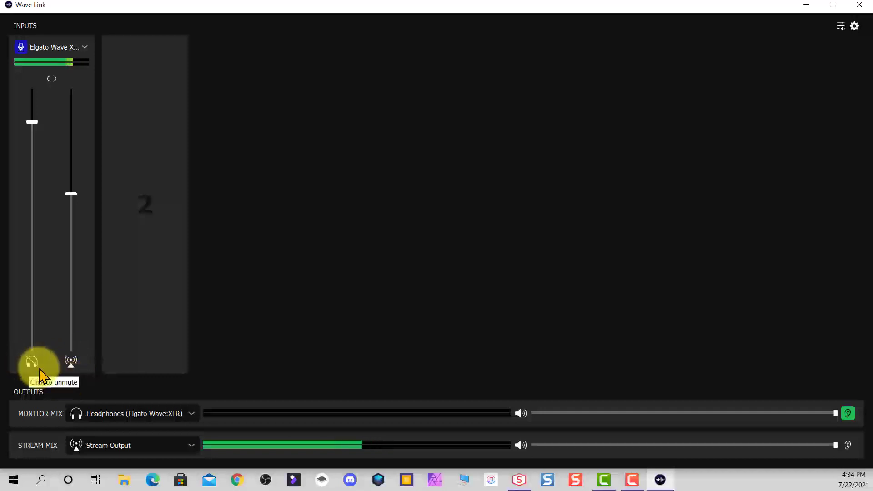
Add the System audio input to the empty channel 2.
{"action": "mouse_move", "coordinate": [138, 251]}
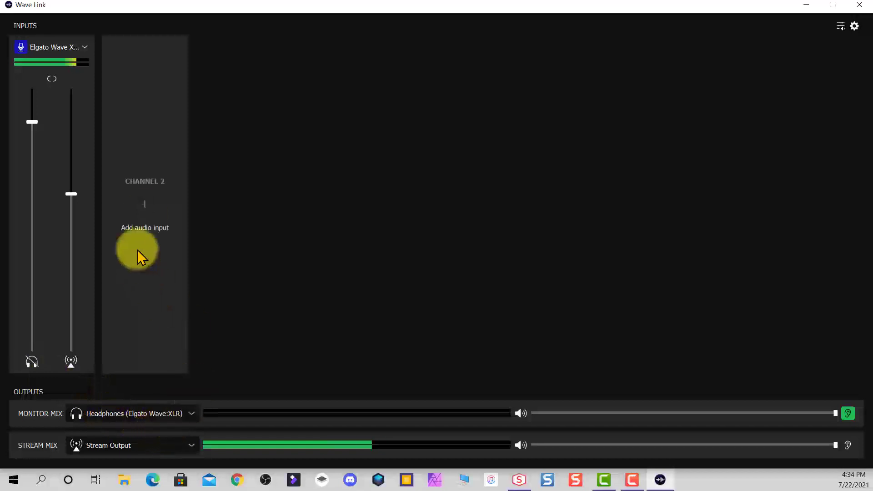
{"action": "left_click", "coordinate": [143, 204]}
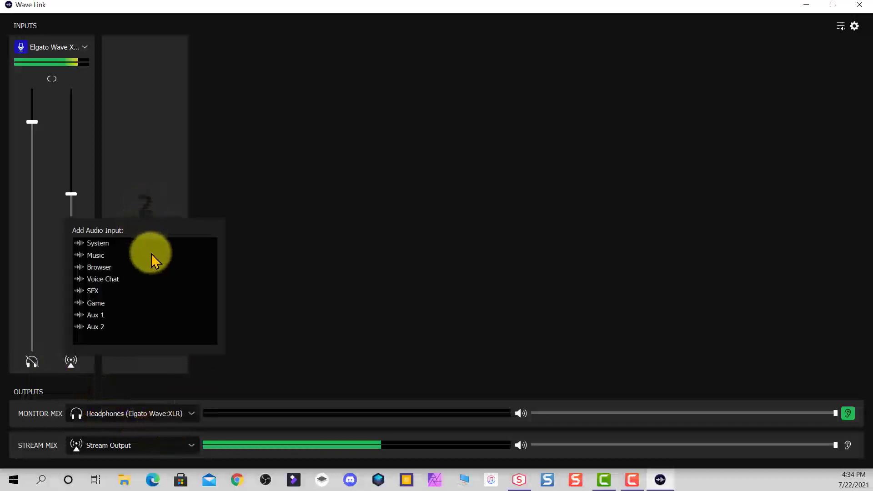
{"action": "left_click", "coordinate": [105, 244]}
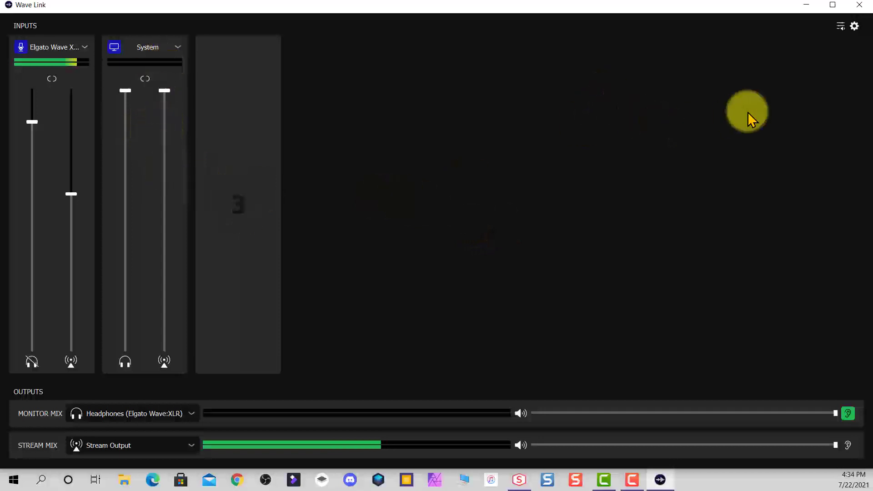
Open the Windows app volume preferences and set the default output to Wave Link System.
{"action": "left_click", "coordinate": [840, 26]}
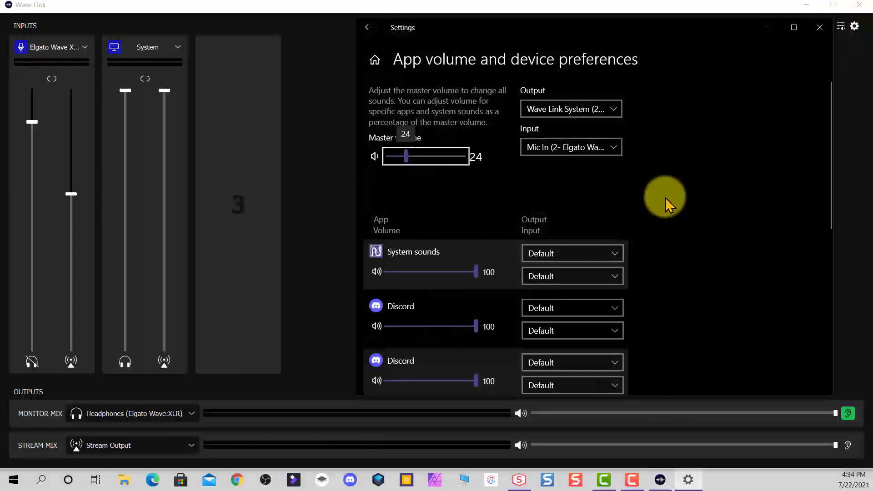
{"action": "left_click", "coordinate": [616, 116]}
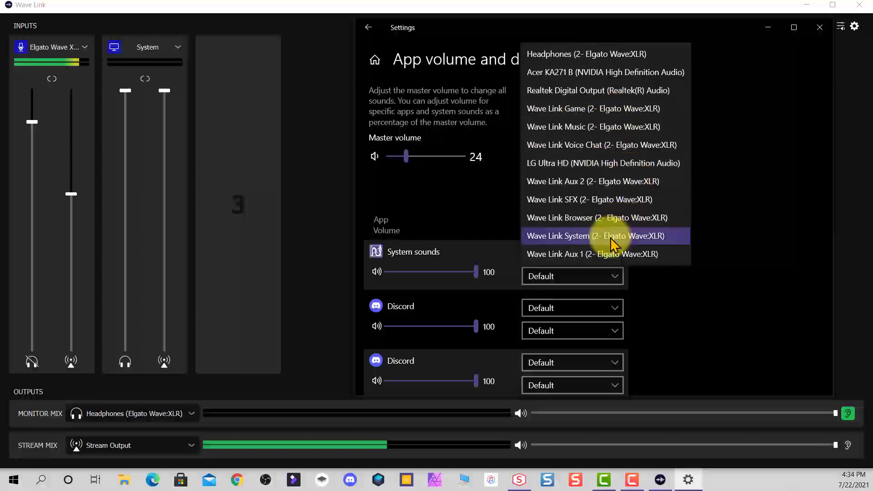
{"action": "left_click", "coordinate": [590, 240]}
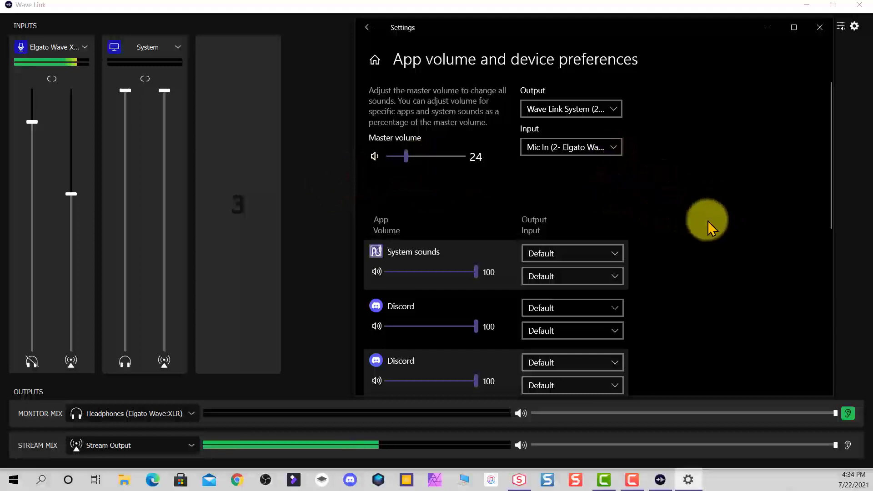
Browse the per-app output and input list, then close the settings window.
{"action": "scroll", "coordinate": [705, 218], "scroll_direction": "down", "scroll_amount": 5}
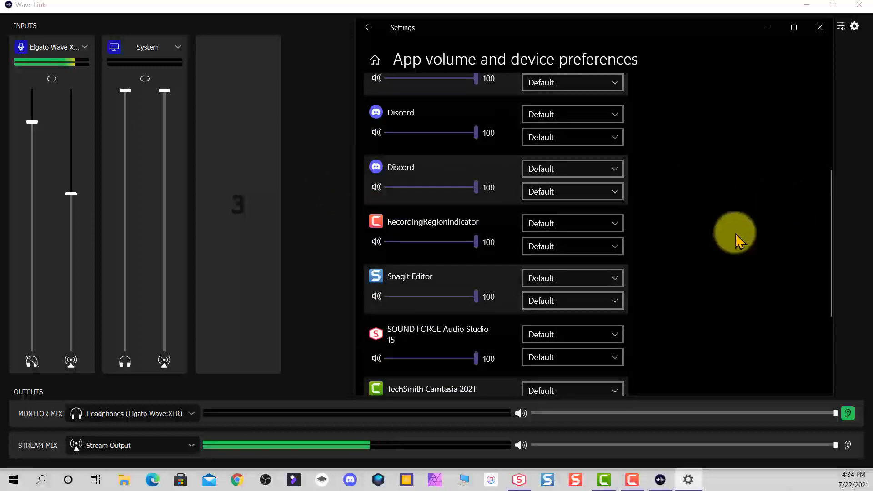
{"action": "scroll", "coordinate": [556, 217], "scroll_direction": "down", "scroll_amount": 4}
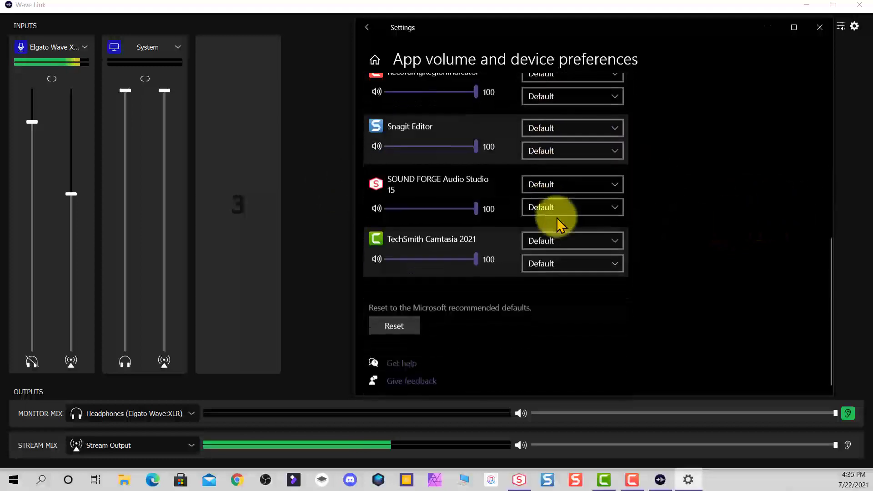
{"action": "scroll", "coordinate": [588, 230], "scroll_direction": "up", "scroll_amount": 3}
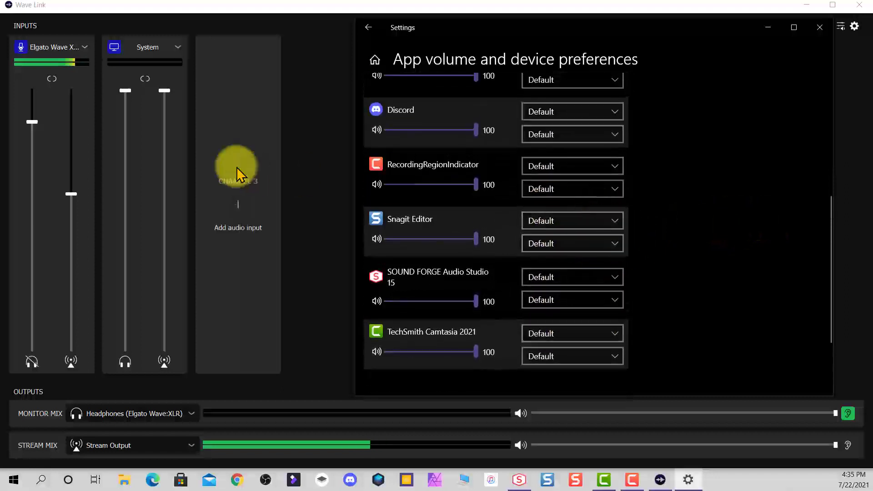
{"action": "left_click", "coordinate": [822, 30]}
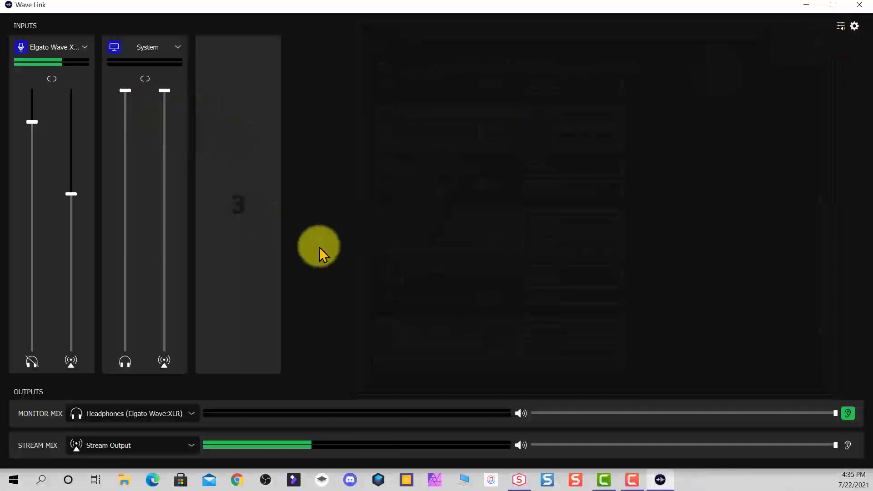
Add the Browser audio input to channel 3.
{"action": "left_click", "coordinate": [242, 212]}
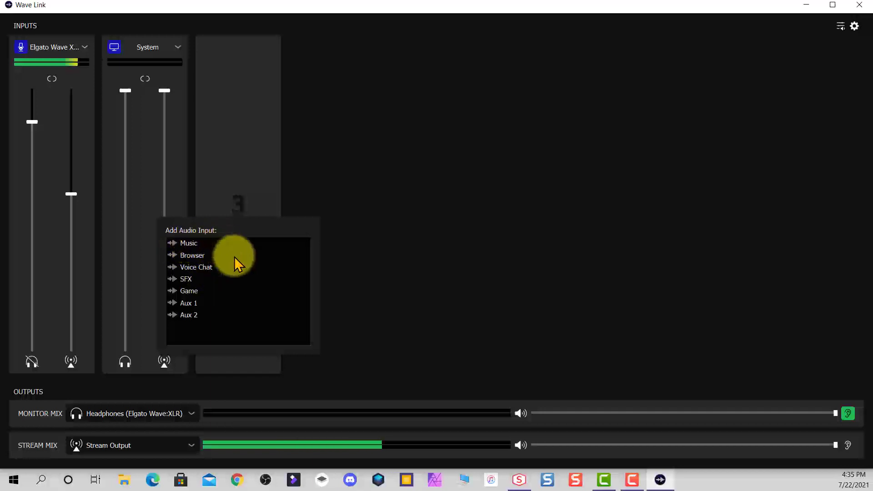
{"action": "left_click", "coordinate": [193, 255]}
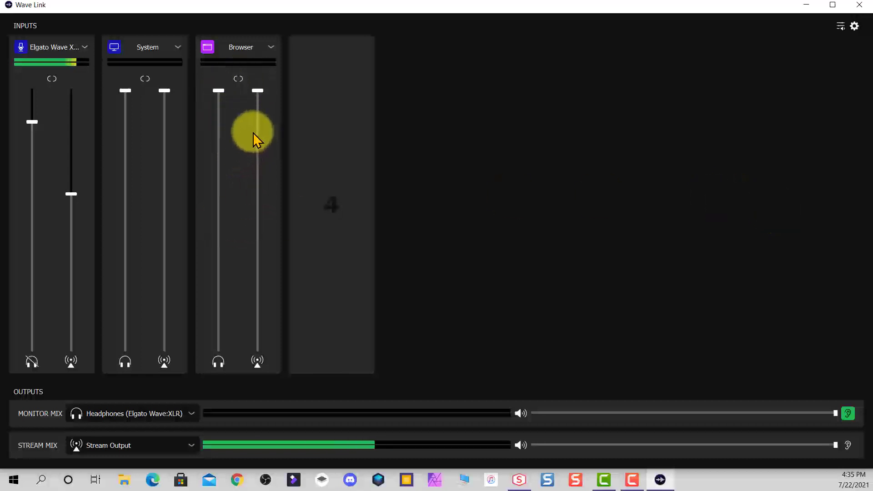
Reopen the app volume preferences and scroll through the per-app device assignments.
{"action": "left_click", "coordinate": [839, 28]}
{"action": "scroll", "coordinate": [599, 268], "scroll_direction": "down", "scroll_amount": 4}
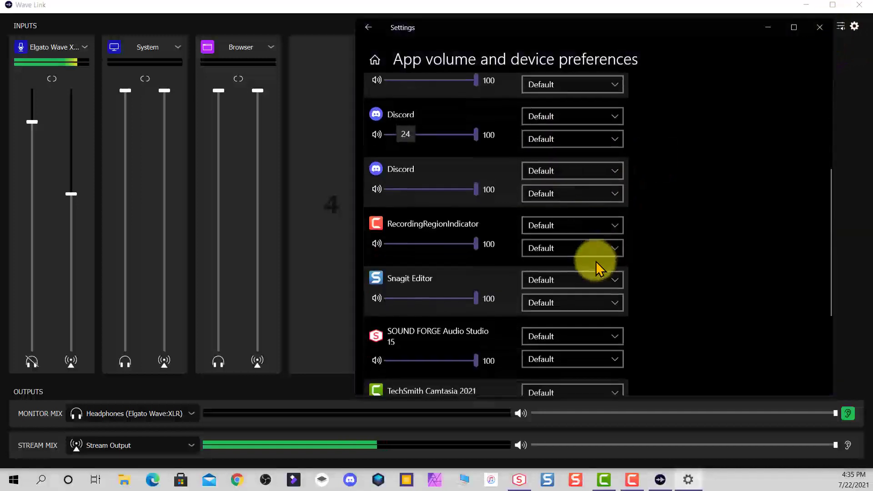
{"action": "scroll", "coordinate": [606, 255], "scroll_direction": "down", "scroll_amount": 3}
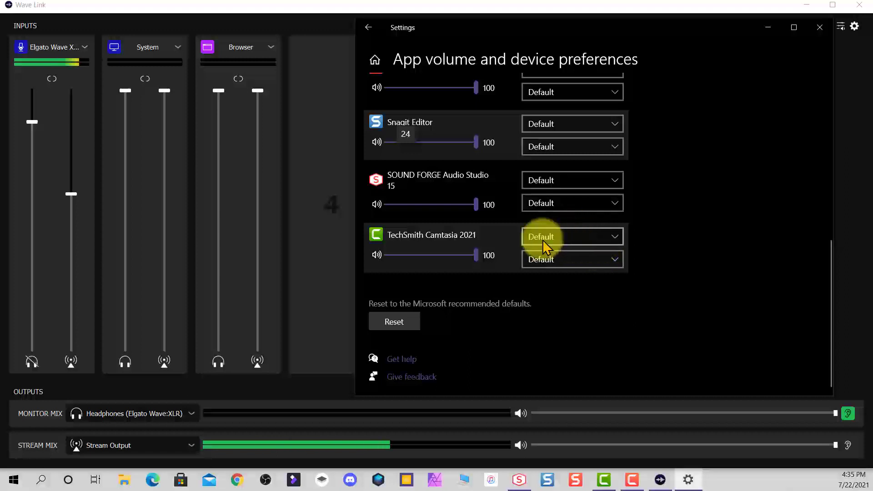
{"action": "scroll", "coordinate": [480, 159], "scroll_direction": "up", "scroll_amount": 4}
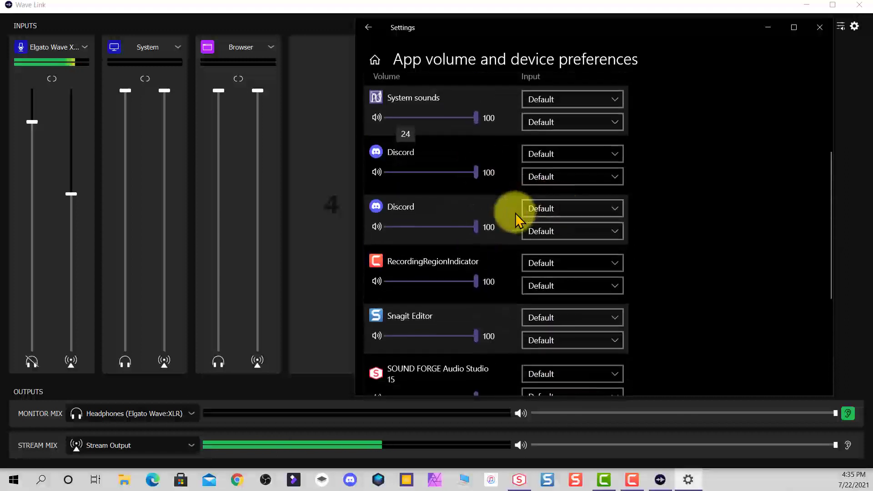
{"action": "scroll", "coordinate": [515, 214], "scroll_direction": "down", "scroll_amount": 2}
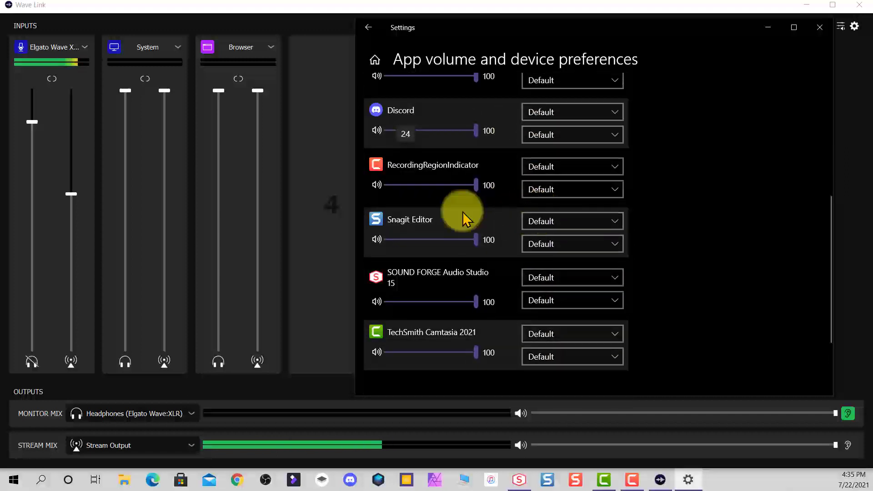
{"action": "scroll", "coordinate": [513, 234], "scroll_direction": "down", "scroll_amount": 2}
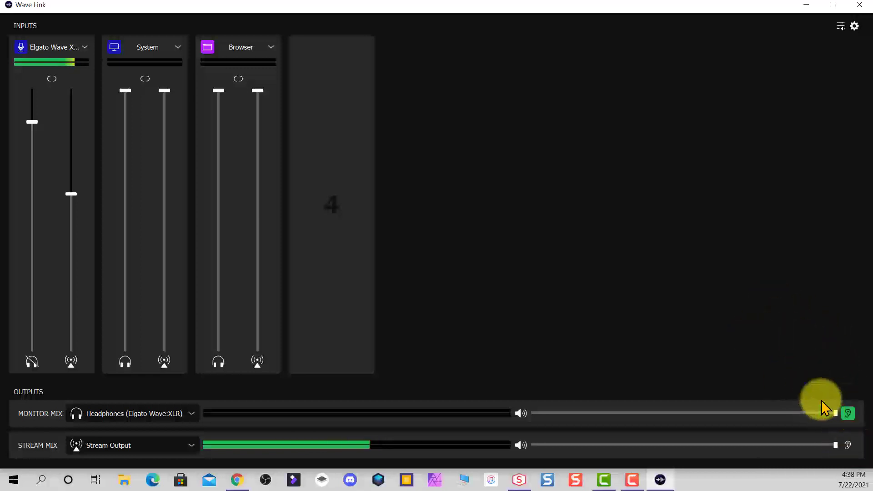
Set the Monitor Mix and Stream Mix output volumes to maximum.
{"action": "mouse_move", "coordinate": [836, 414]}
{"action": "left_mouse_down"}
{"action": "mouse_move", "coordinate": [786, 423]}
{"action": "mouse_move", "coordinate": [835, 413]}
{"action": "left_mouse_up"}
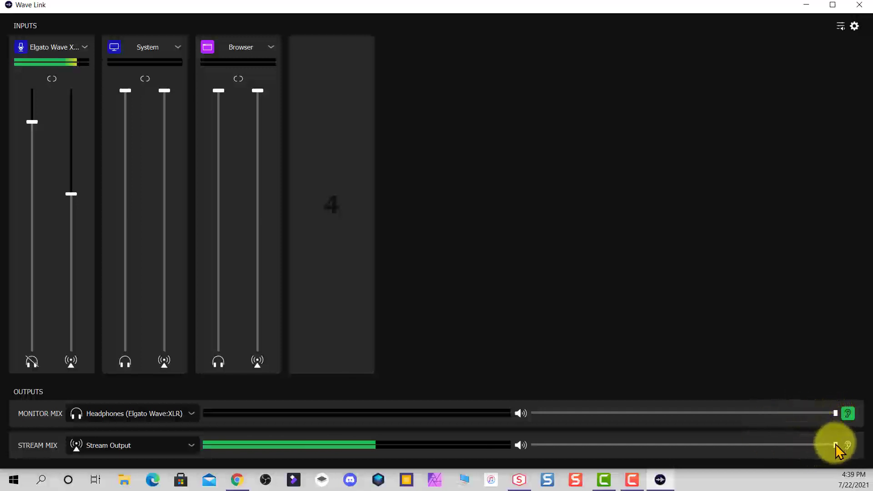
{"action": "mouse_move", "coordinate": [828, 446]}
{"action": "left_mouse_down"}
{"action": "mouse_move", "coordinate": [800, 447]}
{"action": "mouse_move", "coordinate": [834, 448]}
{"action": "left_mouse_up"}
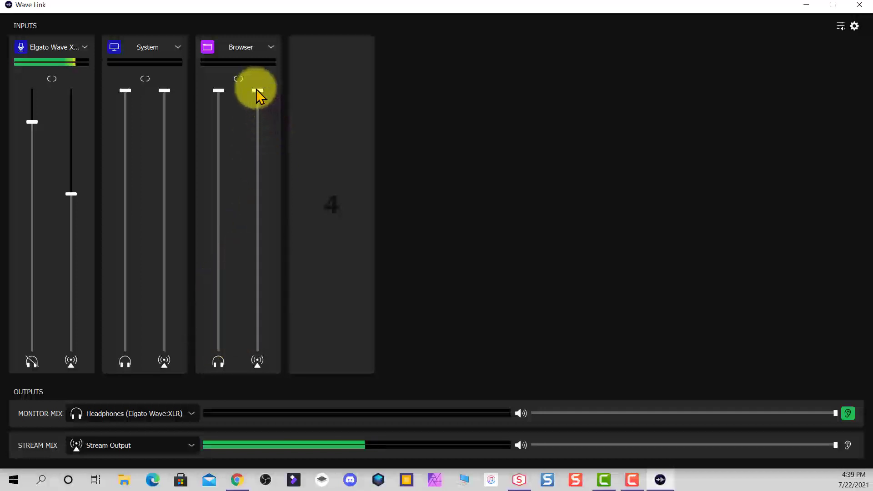
Lower the Browser channel's stream fader to 74% and its monitor fader slightly.
{"action": "left_click_drag", "start_coordinate": [258, 93], "coordinate": [252, 158]}
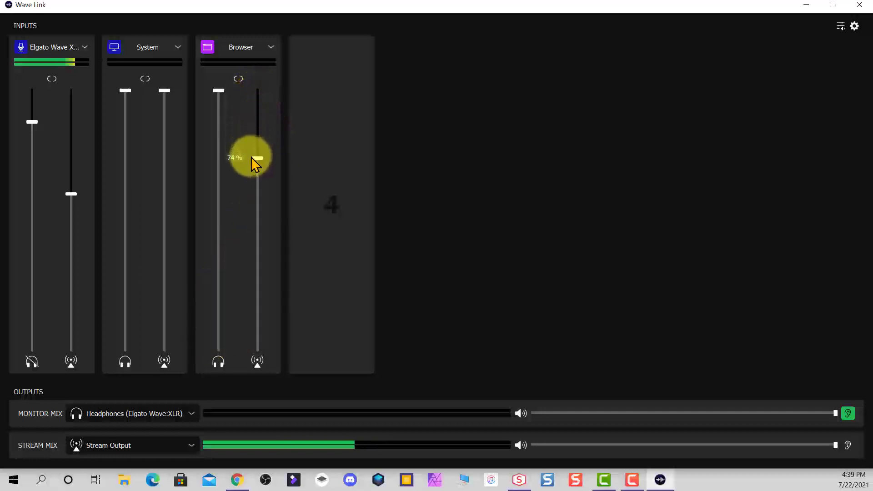
{"action": "left_click_drag", "start_coordinate": [220, 90], "coordinate": [218, 114]}
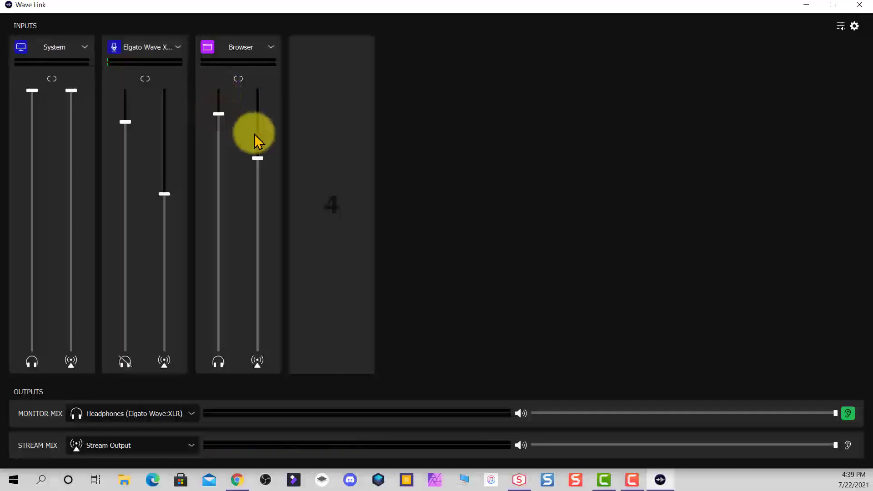
Link the Browser channel's two faders and lower them together.
{"action": "left_click", "coordinate": [238, 79]}
{"action": "left_click_drag", "start_coordinate": [218, 115], "coordinate": [219, 135]}
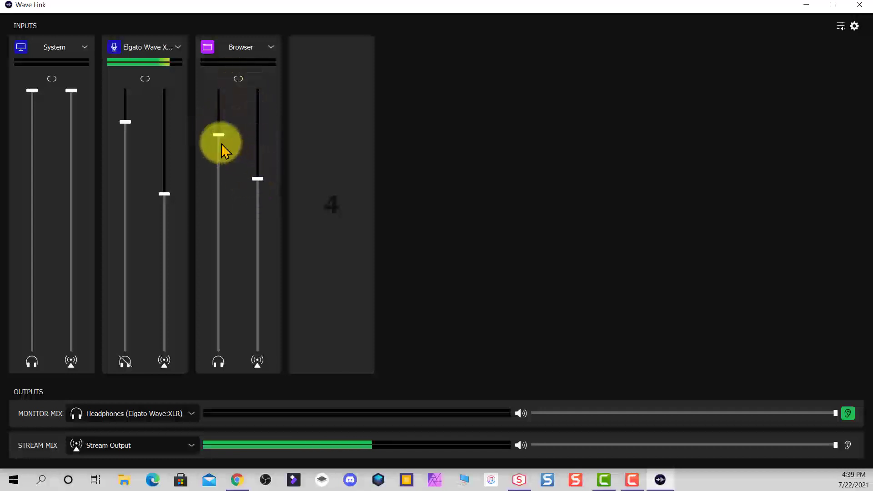
{"action": "mouse_move", "coordinate": [226, 140]}
{"action": "left_mouse_down"}
{"action": "mouse_move", "coordinate": [220, 187]}
{"action": "mouse_move", "coordinate": [220, 147]}
{"action": "left_mouse_up"}
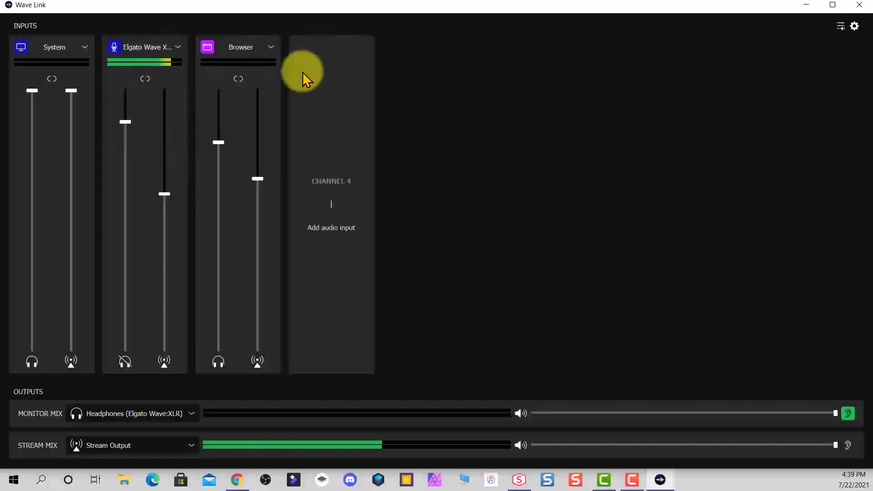
{"action": "left_click_drag", "start_coordinate": [153, 49], "coordinate": [180, 73]}
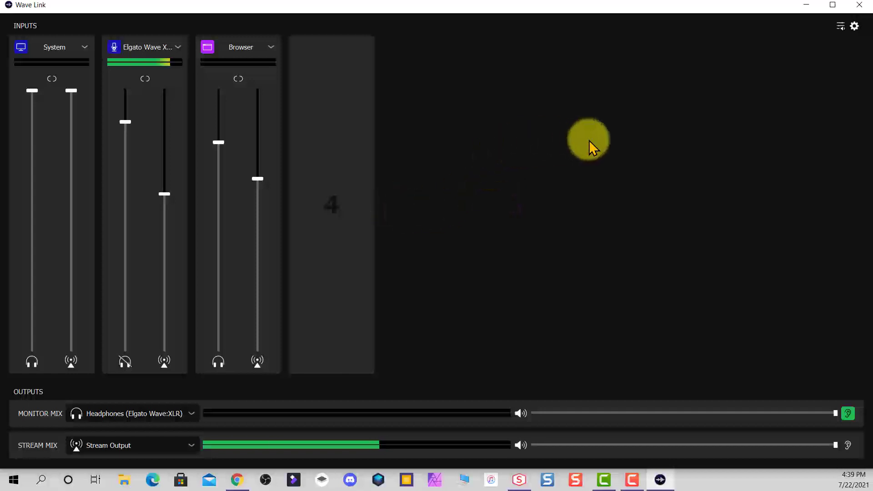
Switch to OBS Studio, set the Mic/Auxiliary Audio device to Mic In (2- Elgato Wave:XLR) in audio settings, and exit OBS.
{"action": "left_click", "coordinate": [265, 480]}
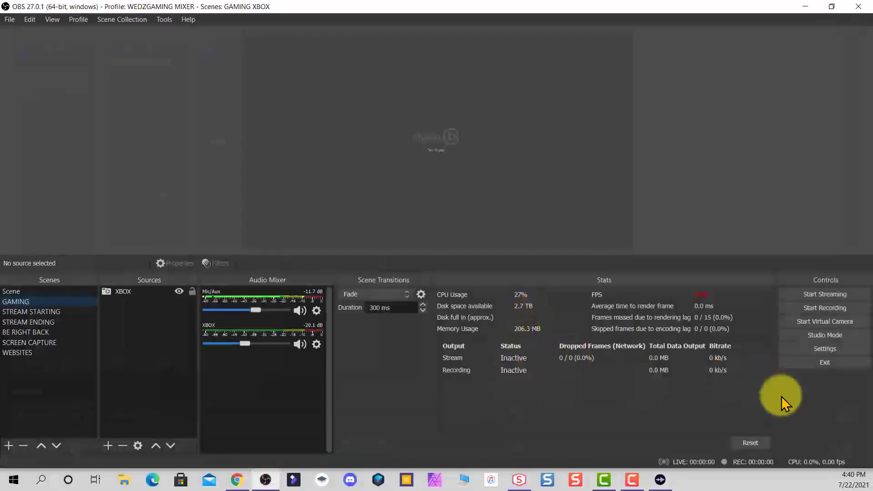
{"action": "left_click", "coordinate": [825, 348]}
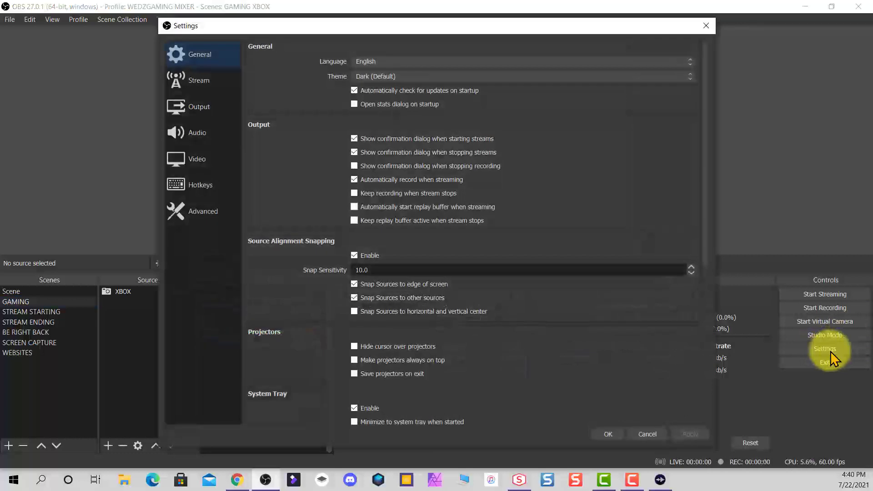
{"action": "left_click", "coordinate": [201, 133]}
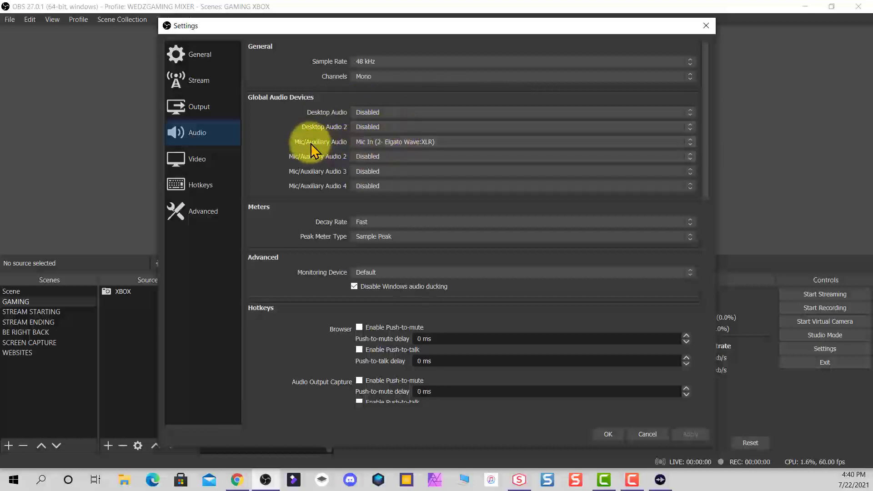
{"action": "left_click", "coordinate": [690, 144]}
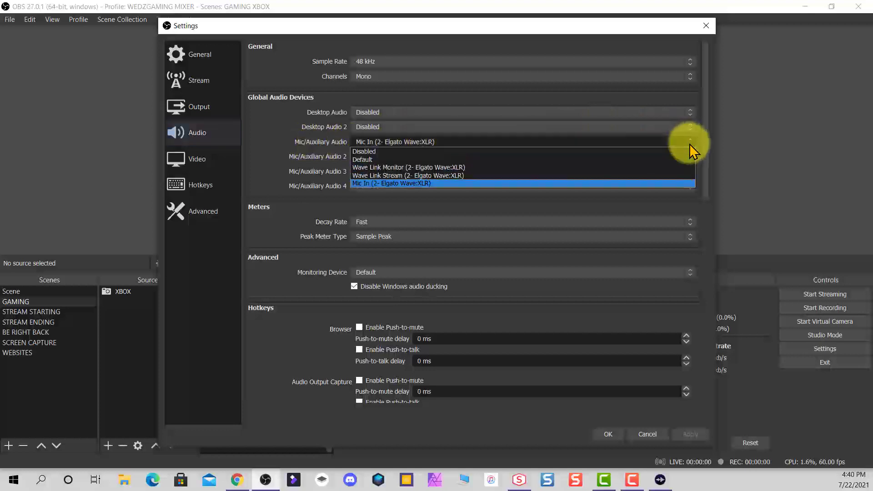
{"action": "left_click", "coordinate": [386, 184]}
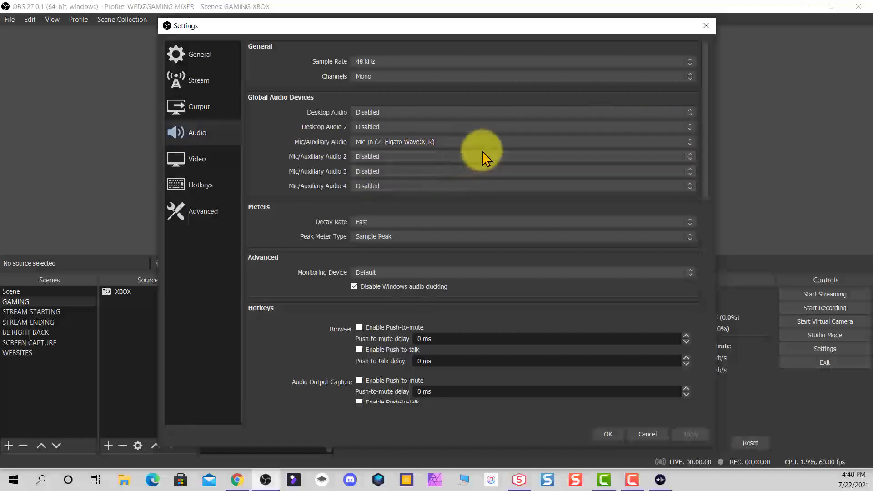
{"action": "left_click", "coordinate": [607, 434]}
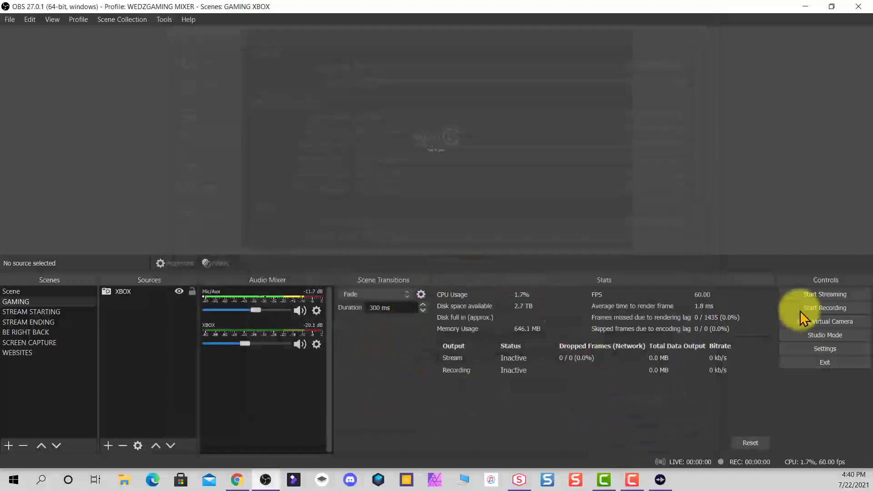
{"action": "left_click", "coordinate": [825, 363]}
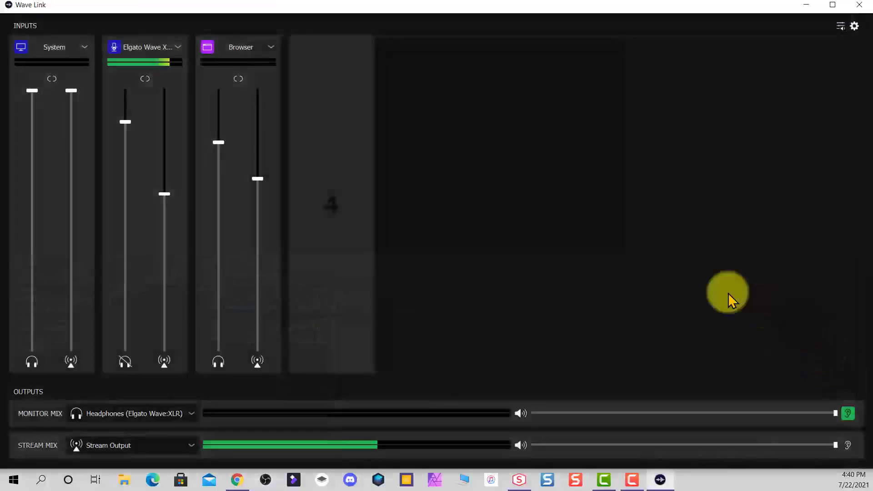